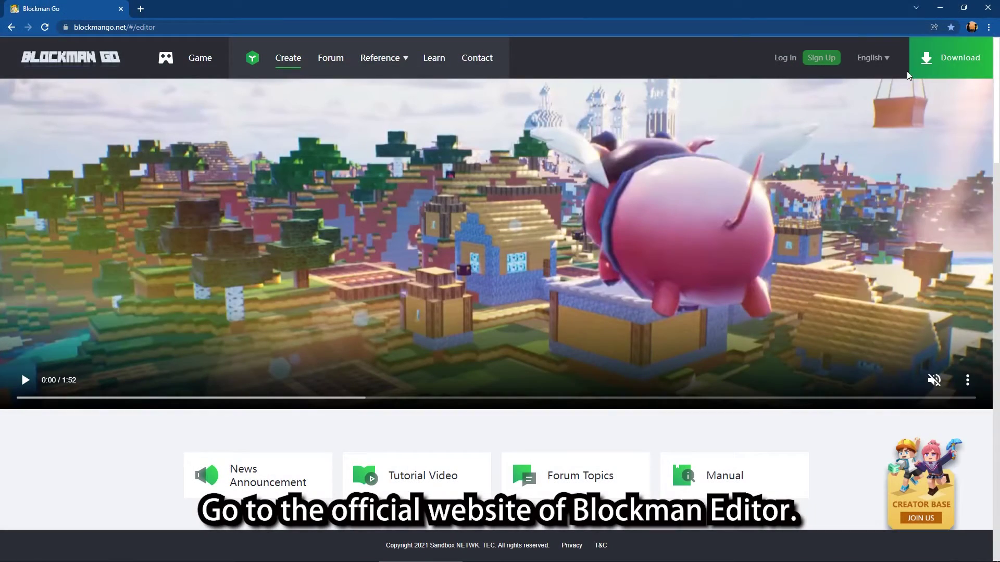
Reveal the Blockman Editor PC and Google Play download options under the green Download button.
mouse_move(925, 68)
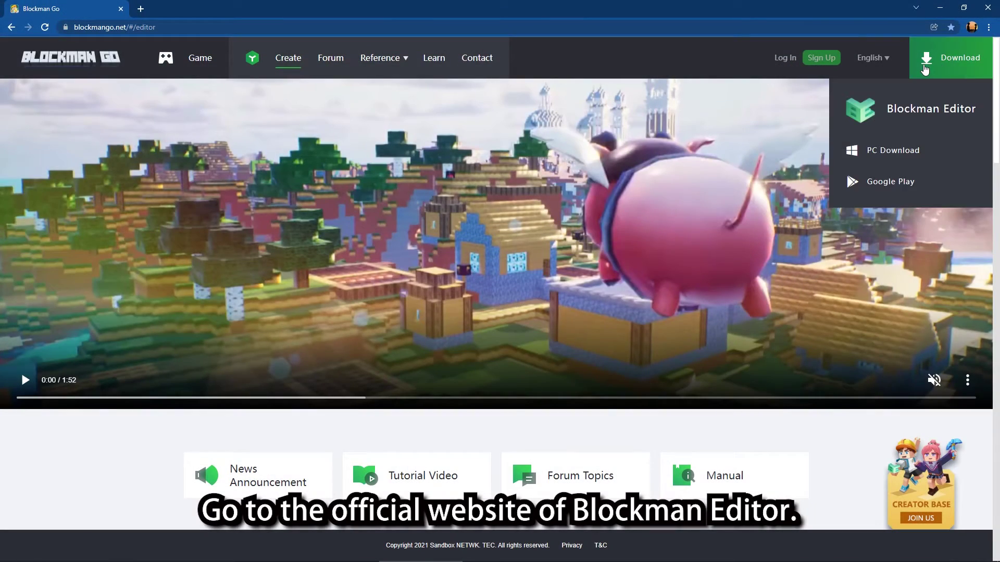
Download the PC installer, run it, accept the user and privacy protocols, and install.
left_click(908, 156)
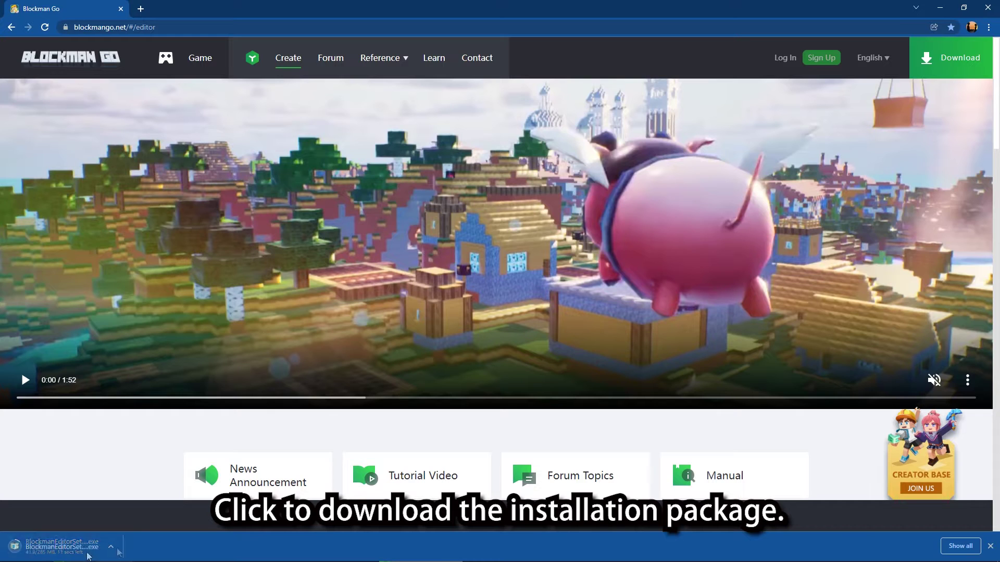
left_click(87, 555)
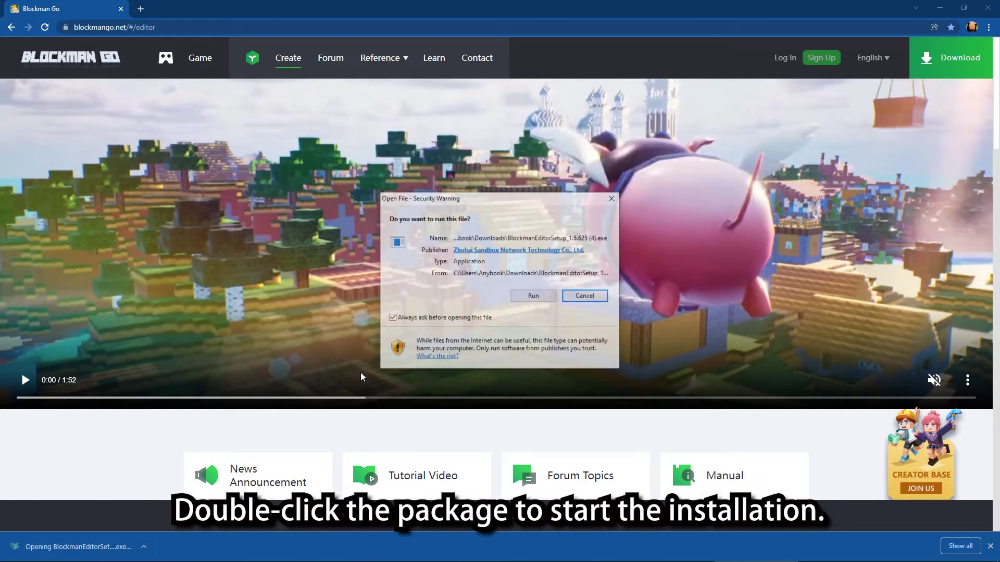
left_click(534, 296)
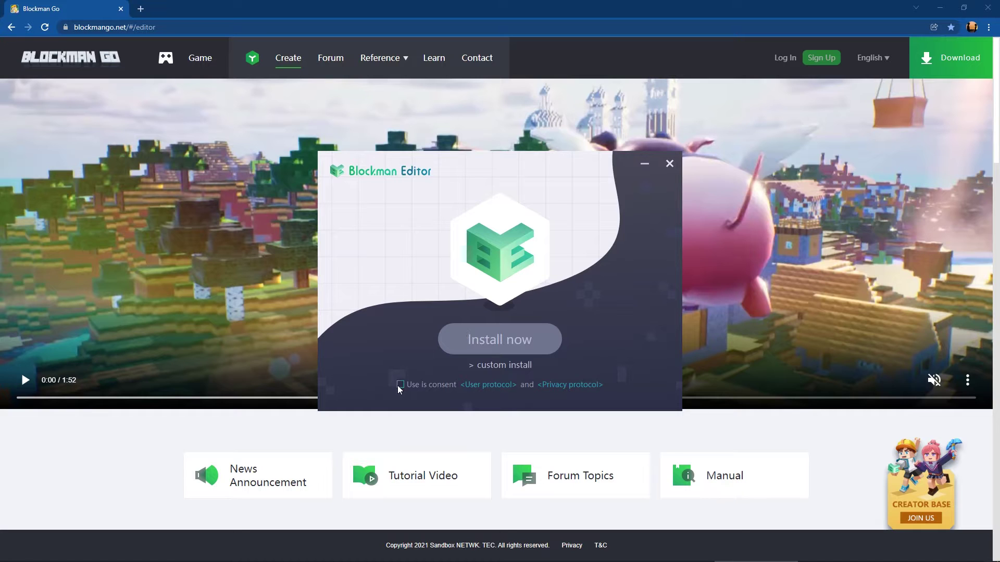
left_click(399, 384)
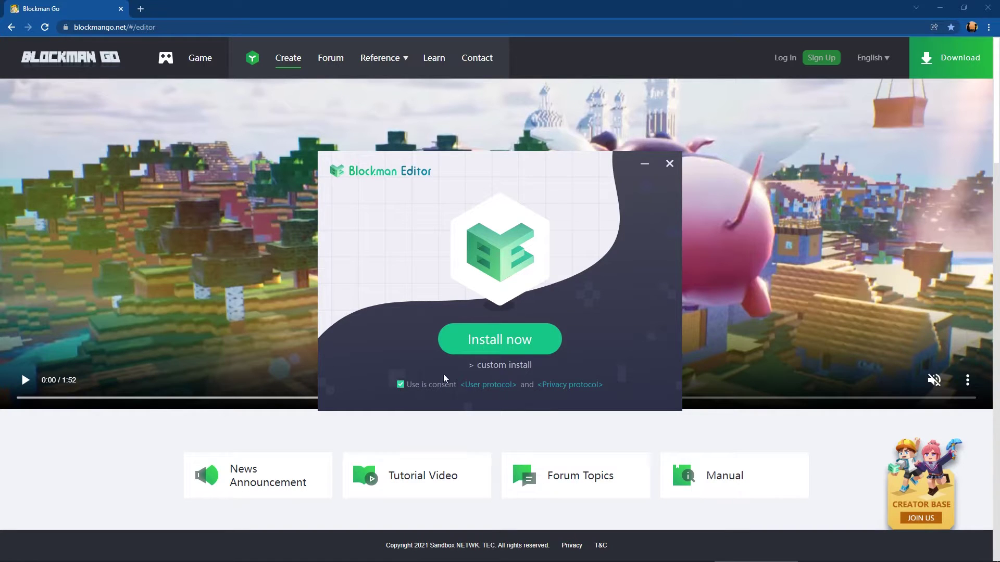
left_click(497, 339)
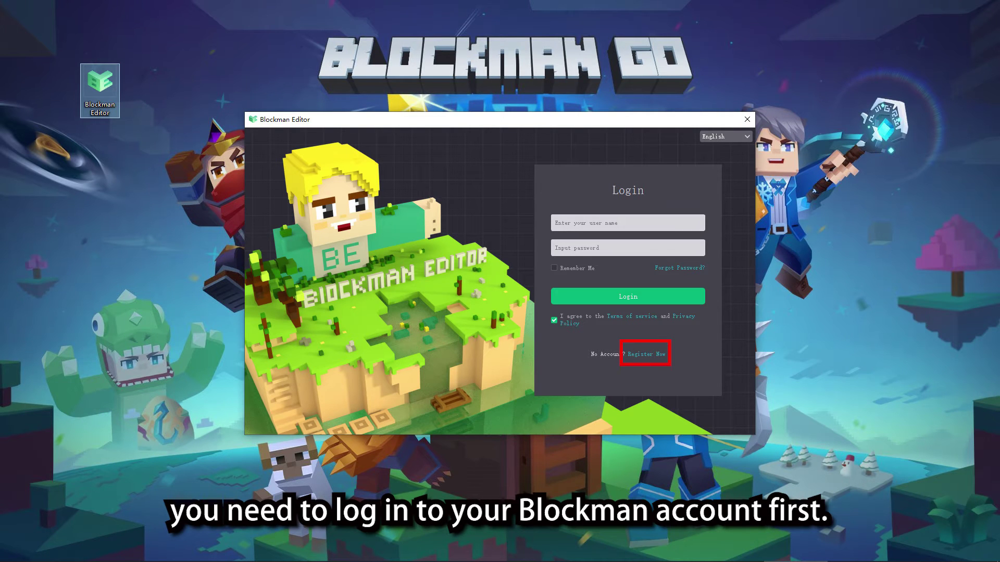
Go from the editor login to Register Now, then switch the website dialog to Sign Up.
left_click(654, 355)
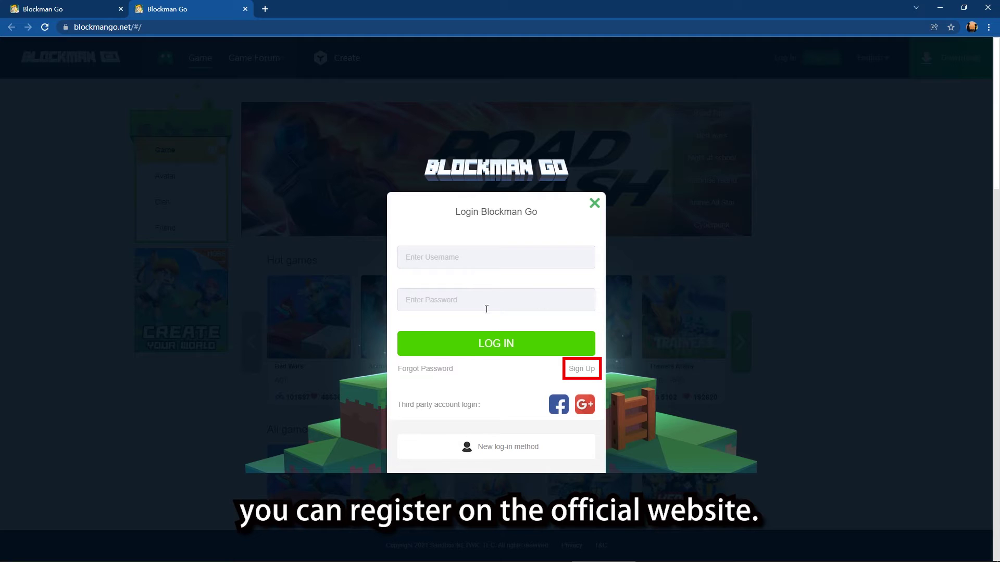
left_click(582, 369)
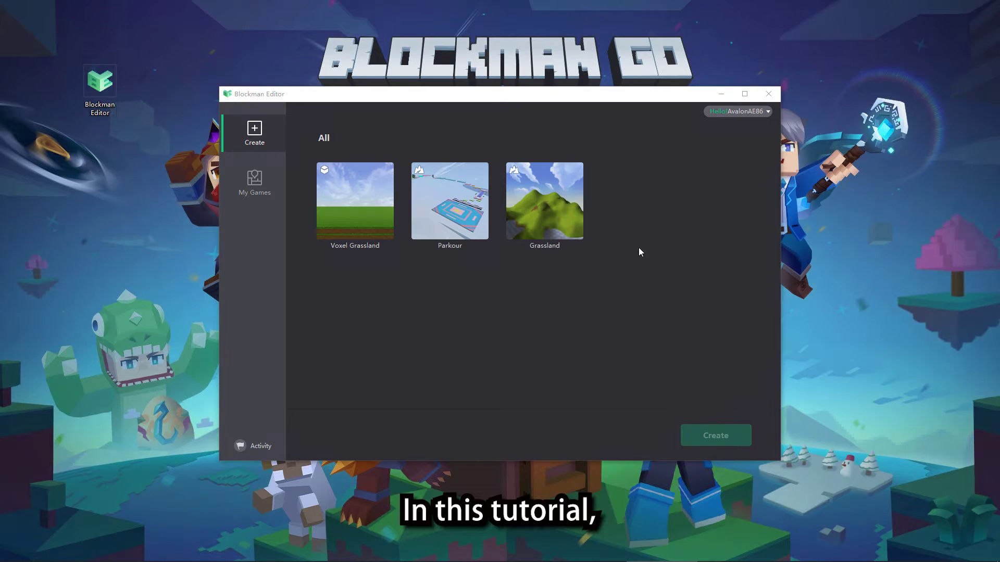
Create a new game named 'TEXT06' from the Grassland template.
left_click(577, 228)
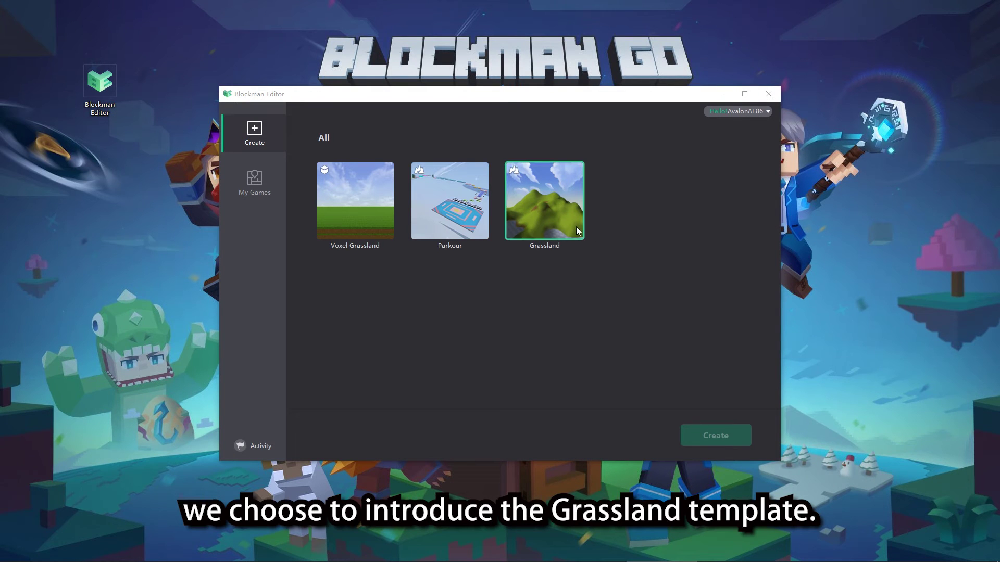
double_click(546, 203)
type("TEXT06")
left_click(526, 296)
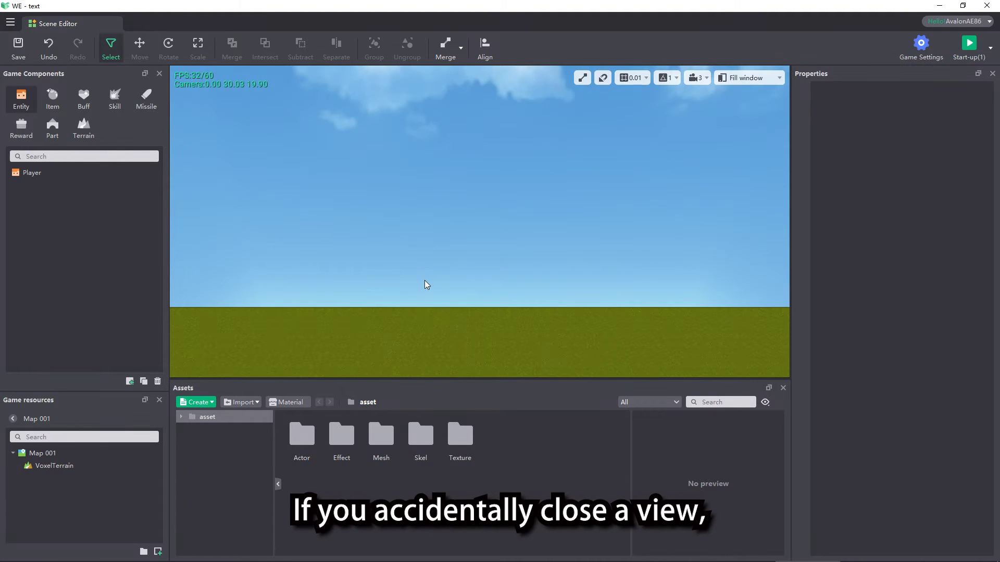
left_click(10, 22)
mouse_move(50, 80)
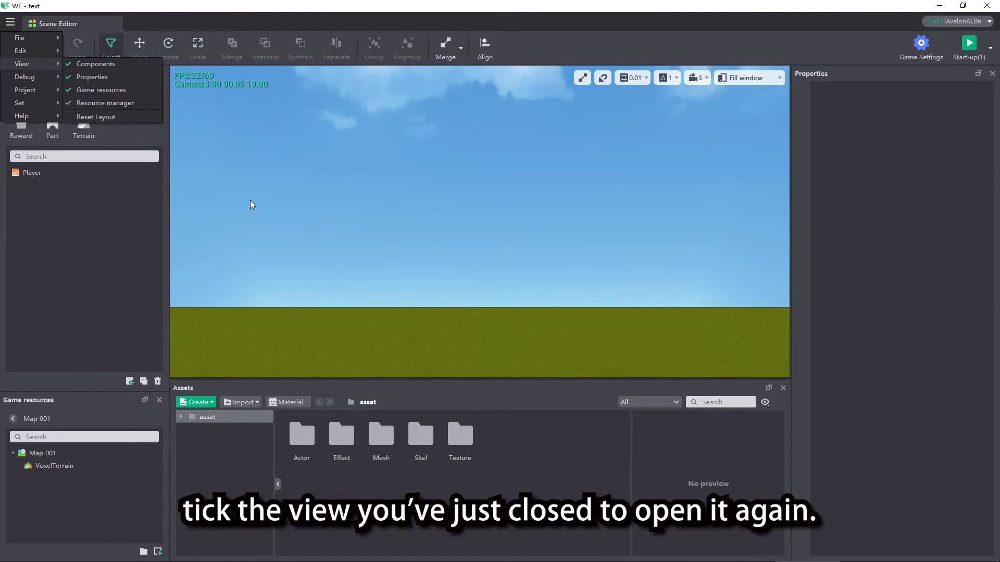
left_click(141, 252)
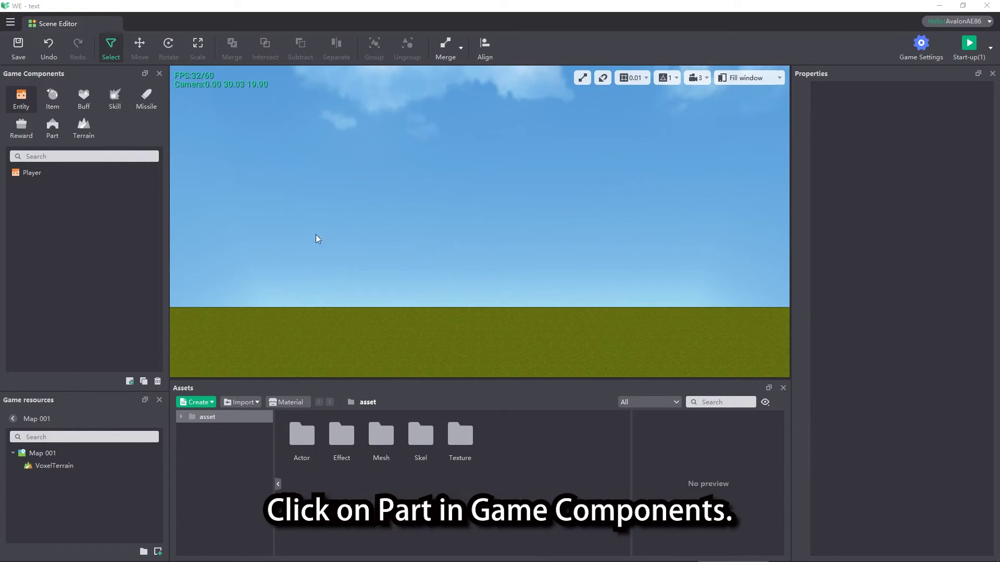
Show the Part category in Game Components with its shapes, texture colour and presets.
left_click(60, 130)
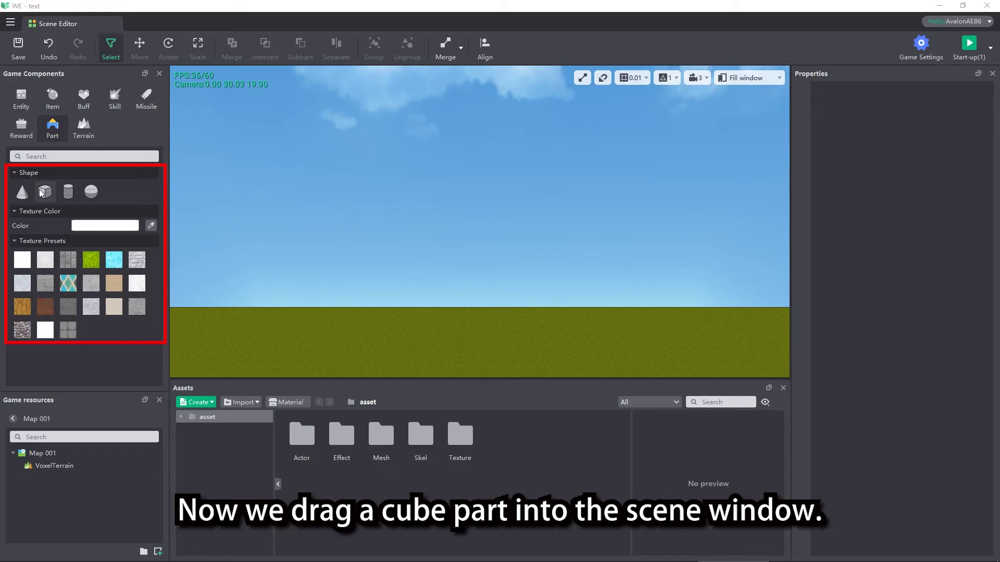
Place a cube part on the grass and resize it to X 4, Y 4, Z 3.
left_click_drag(42, 196, 426, 355)
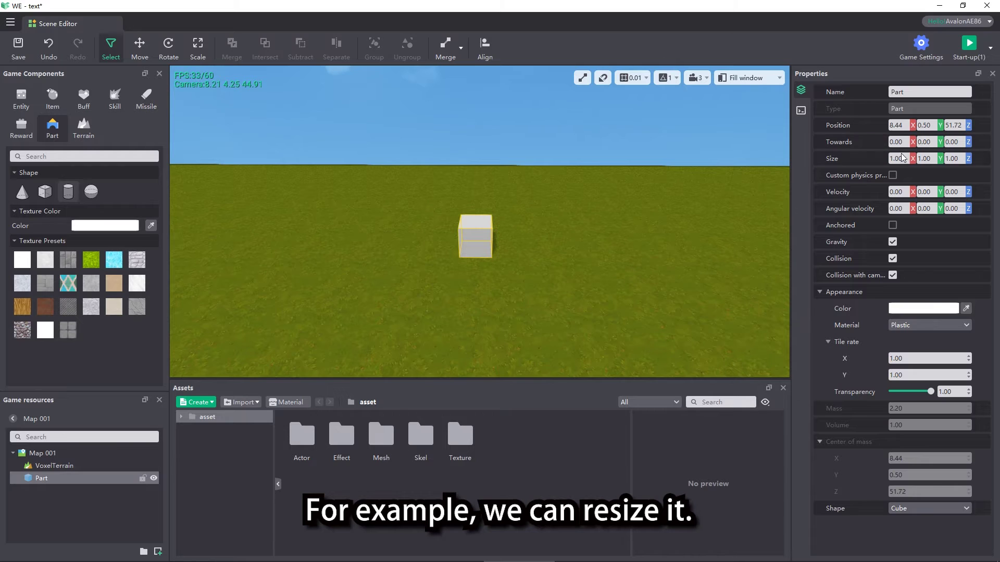
left_click(914, 156)
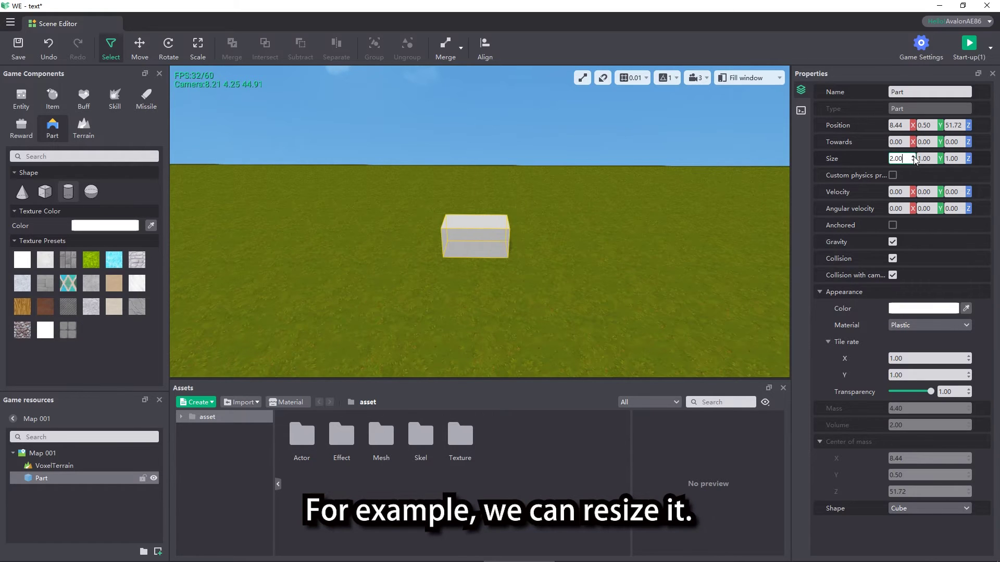
left_click(914, 156)
left_click(914, 156)
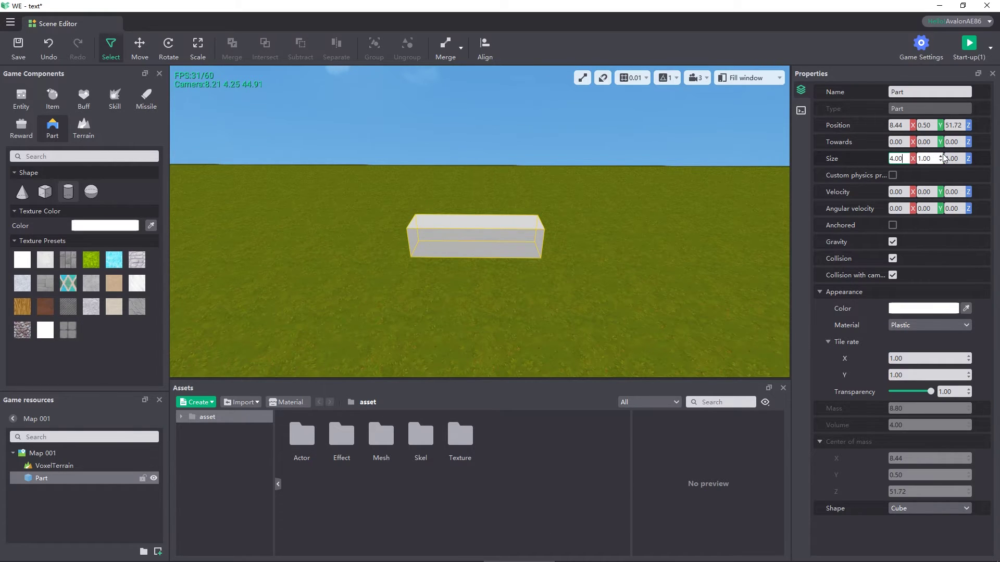
left_click(941, 155)
left_click(941, 156)
left_click(941, 155)
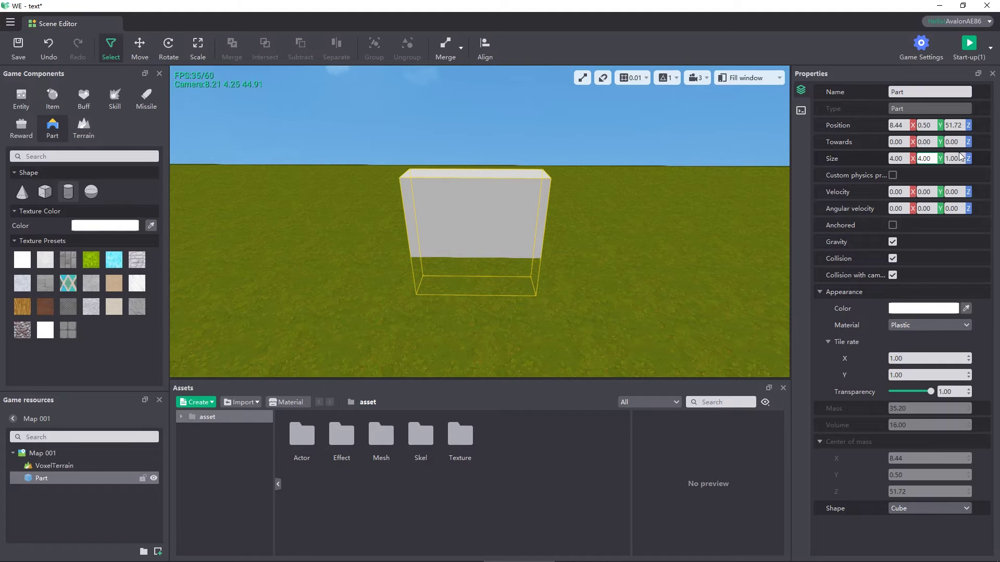
left_click(967, 156)
left_click(967, 156)
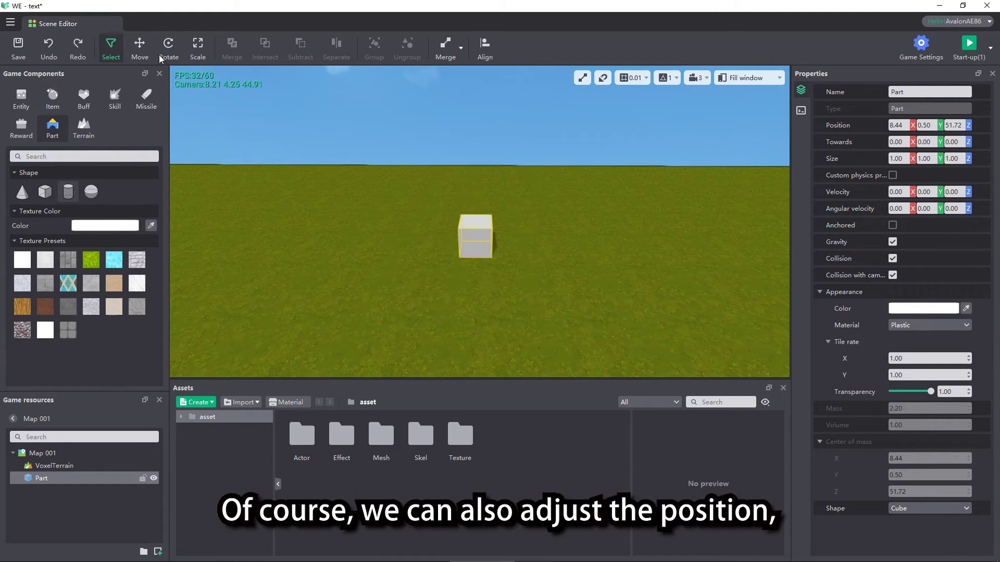
Cycle through the Move, Rotate and Scale tools, then raise the cube to height 1.94.
left_click(147, 46)
left_click(167, 52)
left_click(195, 56)
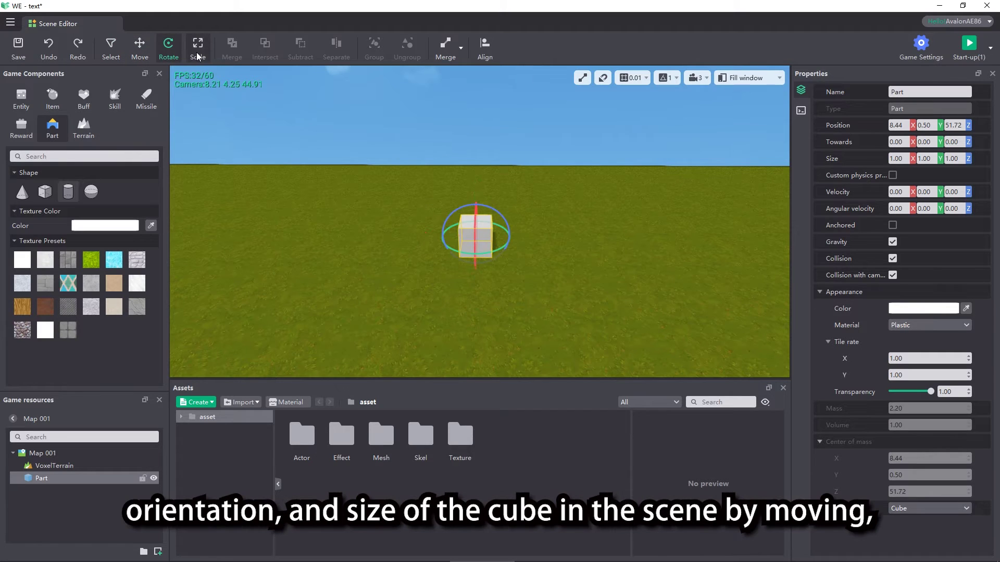
left_click(139, 48)
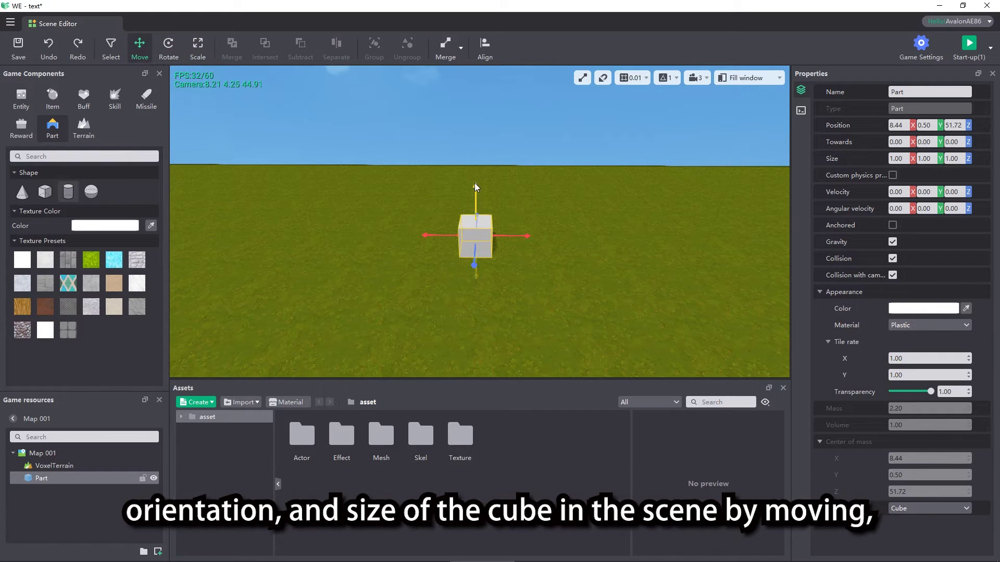
left_click_drag(474, 183, 473, 131)
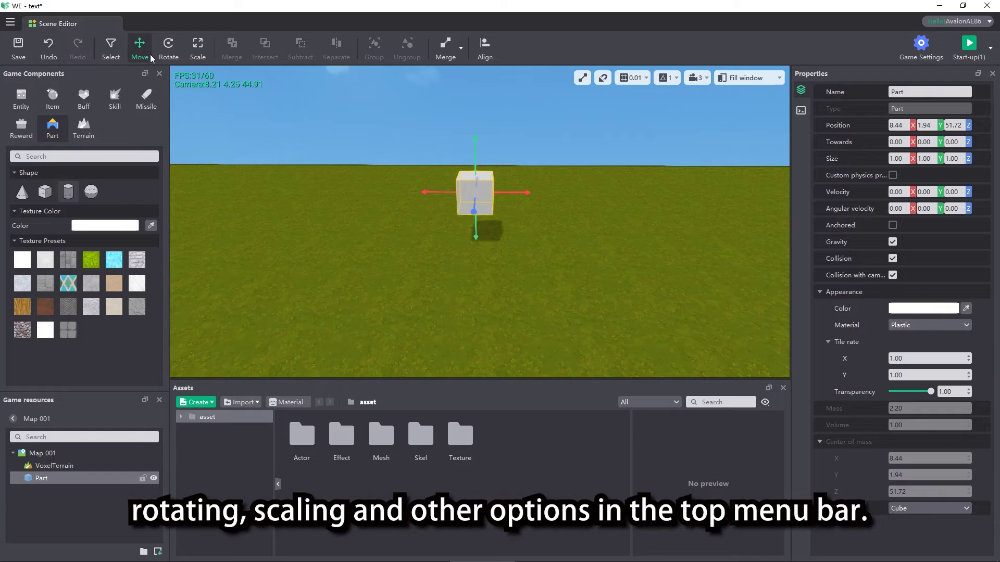
Turn the cube -45 degrees around Y and stretch it along X.
left_click(171, 48)
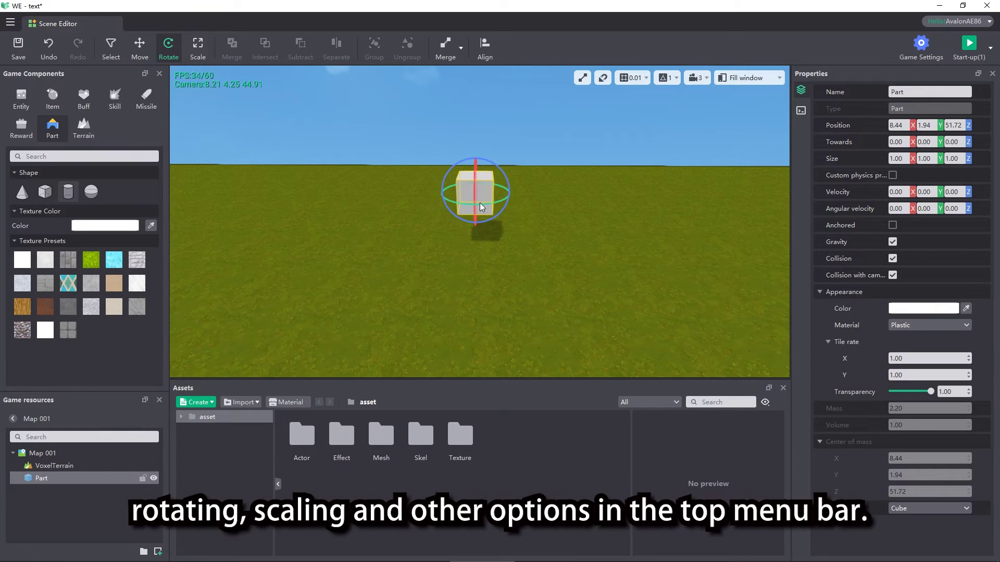
left_click_drag(480, 203, 449, 203)
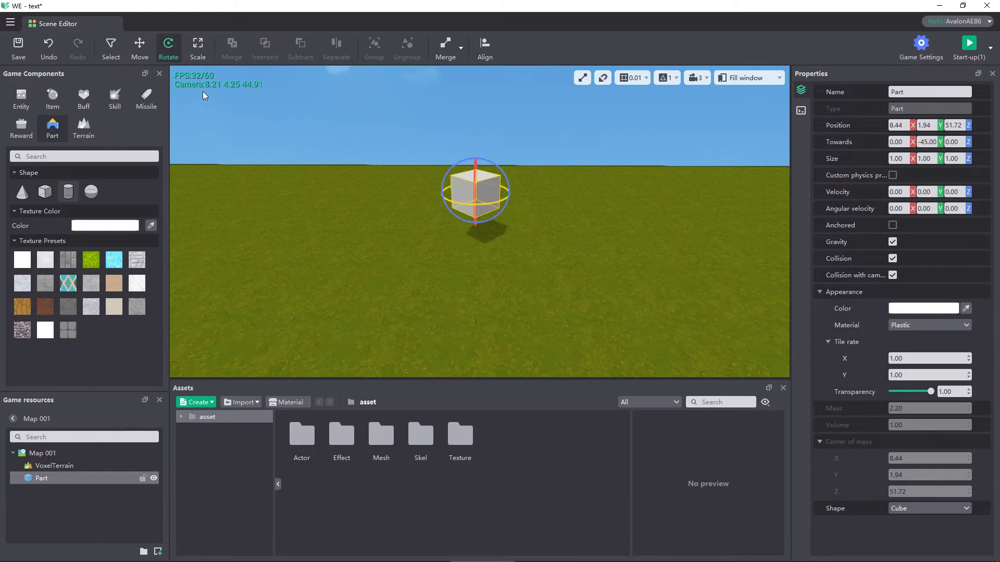
left_click(198, 47)
left_click_drag(514, 206, 583, 251)
key("ctrl+z")
key("ctrl+z")
key("ctrl+z")
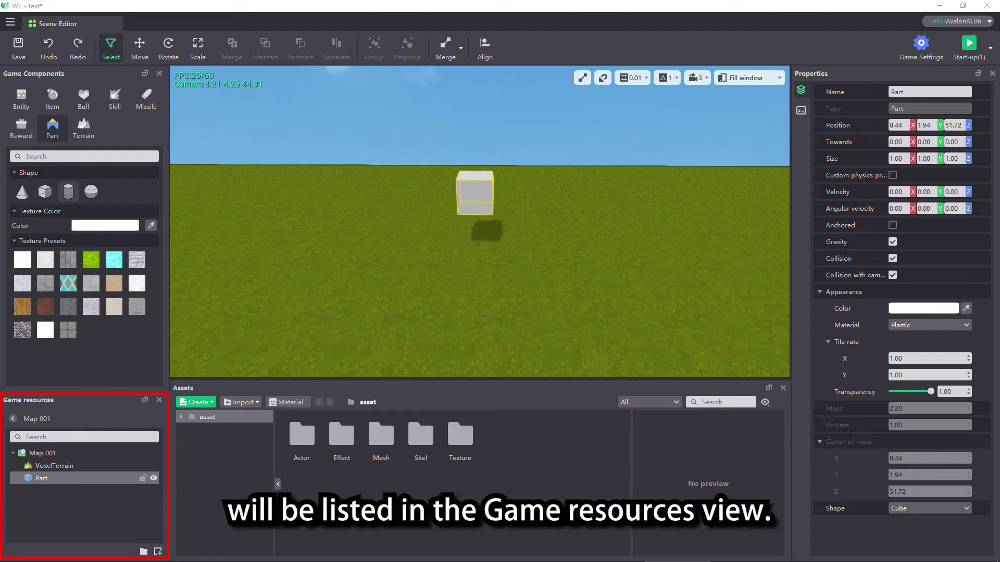
Save the scene and rename the cube part from 'Part' to PART1.
key("ctrl+s")
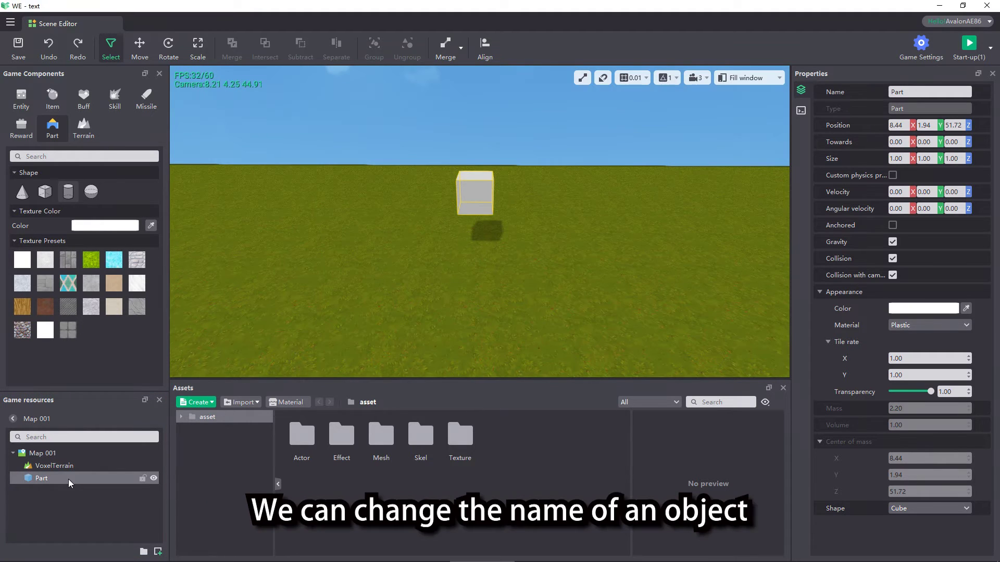
left_click(943, 86)
double_click(943, 86)
type("PART1")
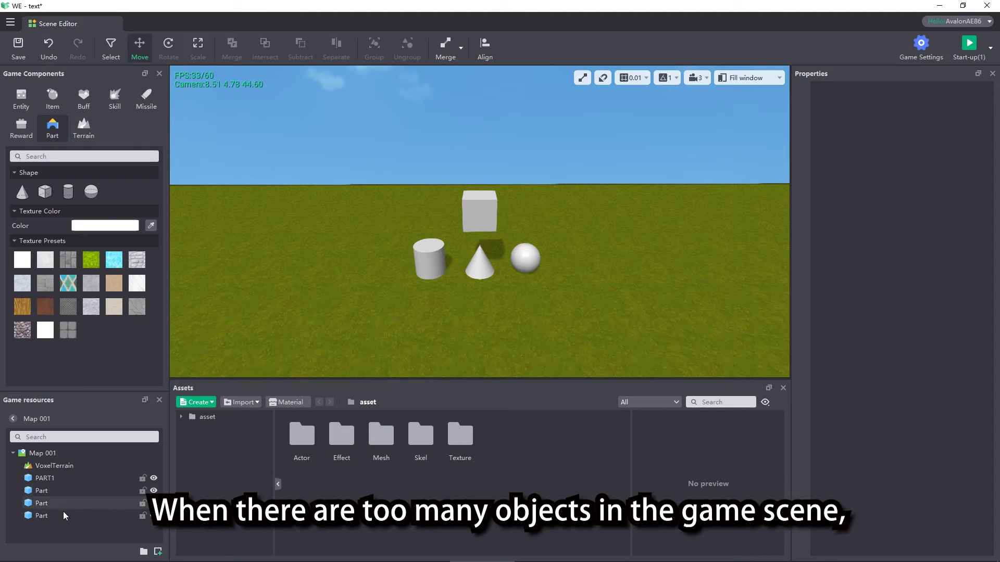
left_click(66, 477)
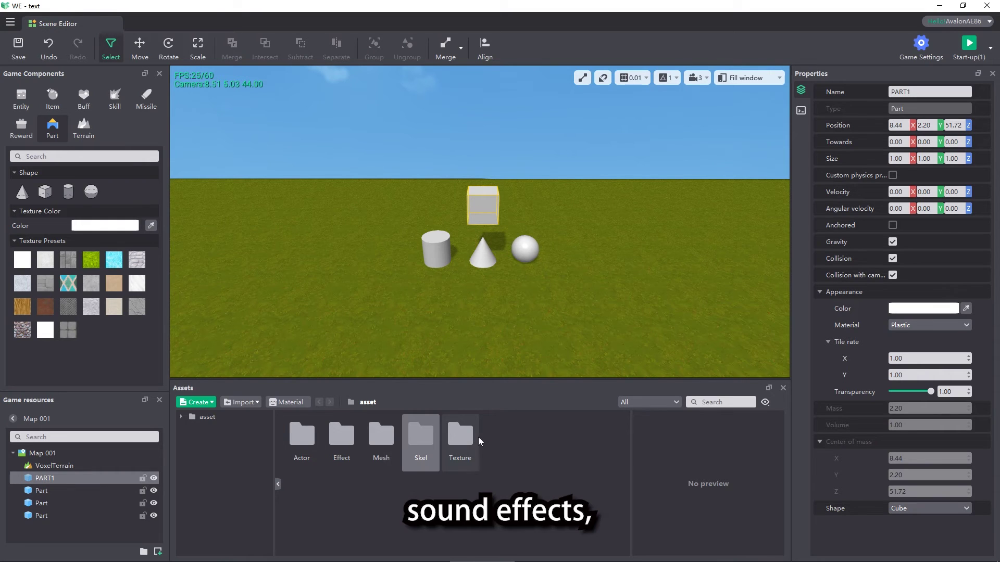
Select the Texture asset folder and open, then dismiss, the Create asset list.
left_click(458, 436)
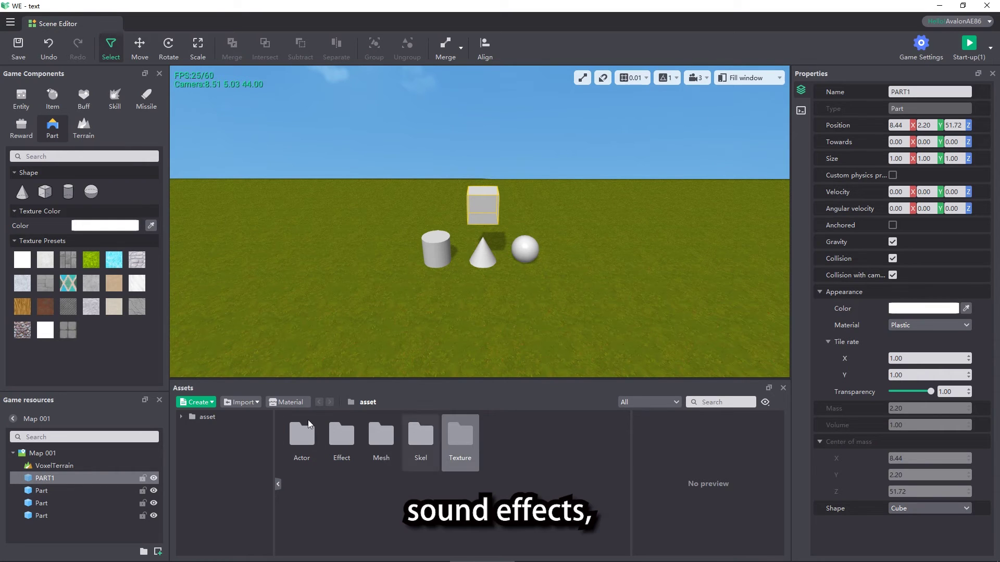
left_click(211, 402)
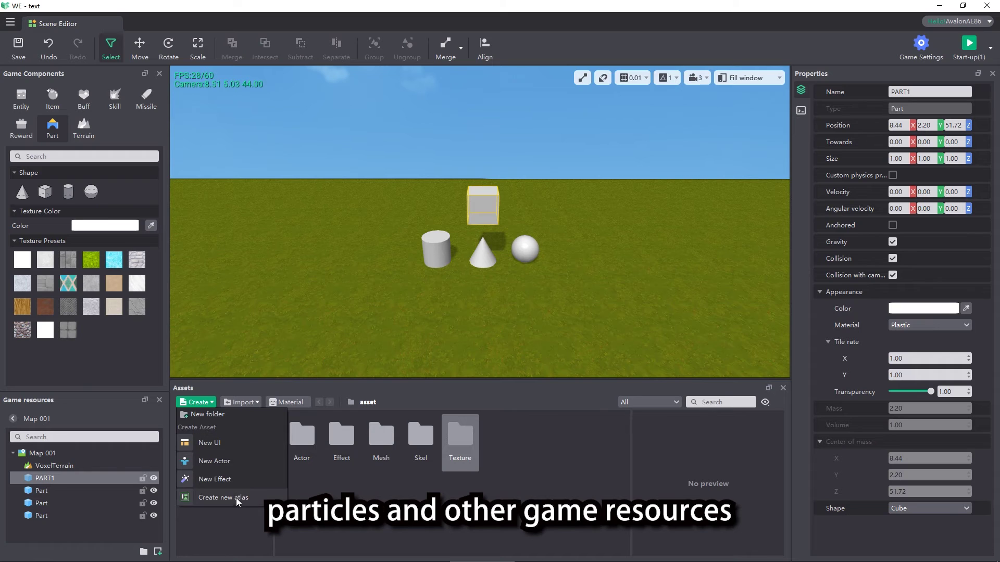
left_click(527, 470)
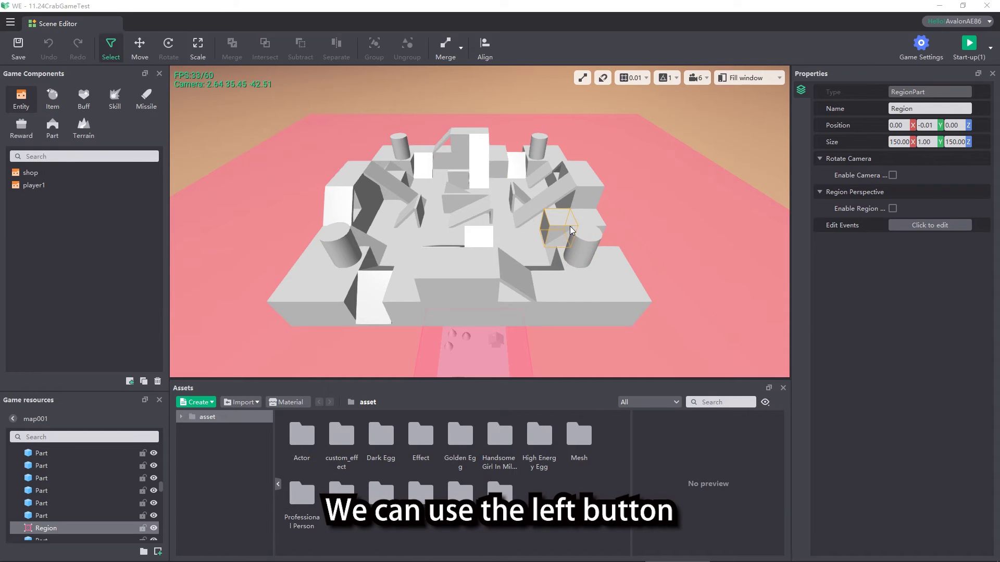
Select blocks in the maze, orbit the view, and fly toward and away from them.
left_click(483, 177)
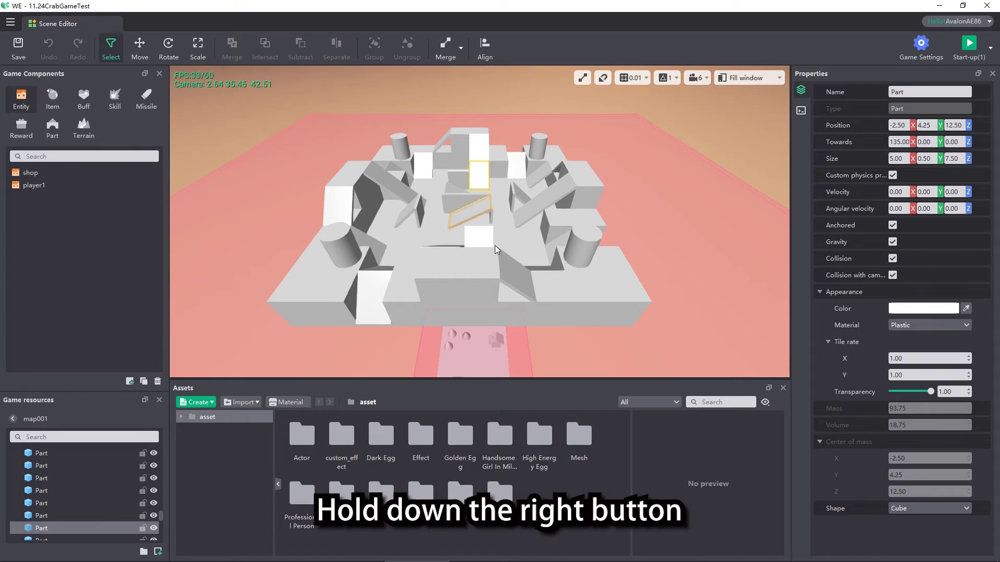
left_click(490, 273)
right_click_drag(491, 273, 493, 305)
key("w")
key("s")
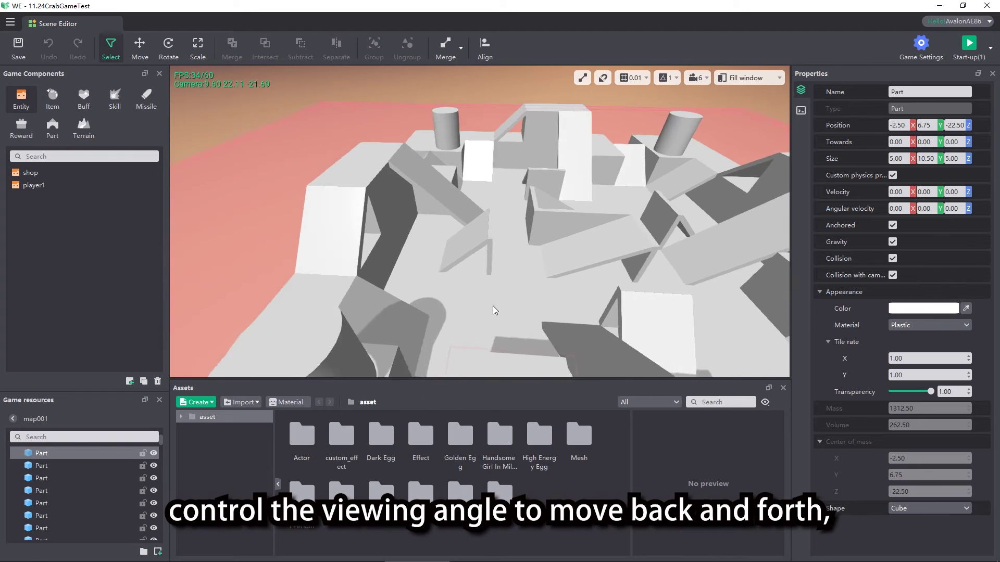
Fly the camera sideways, down and up, then focus on the upright block near the back.
key("d")
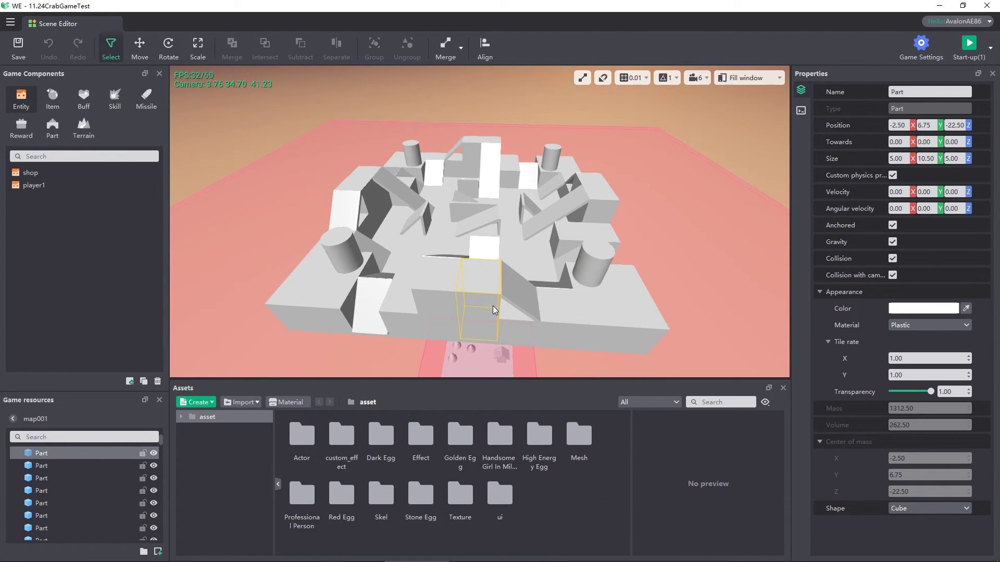
key("q")
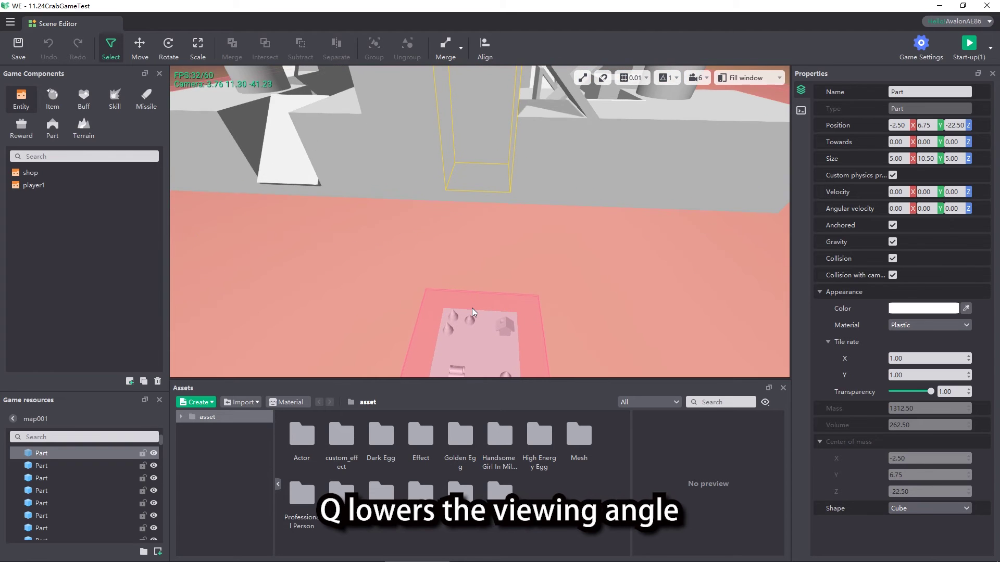
key("e")
left_click(493, 183)
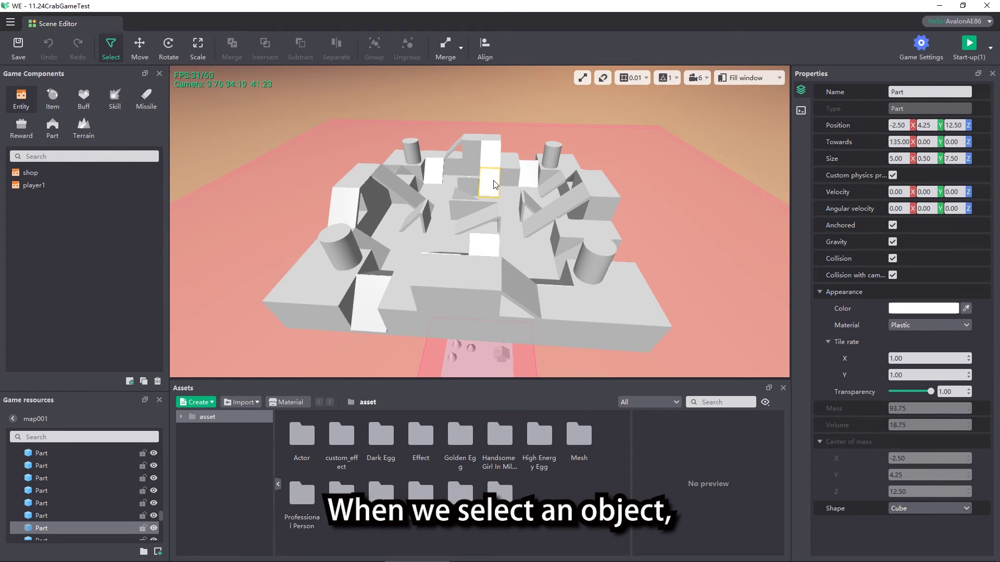
key("f")
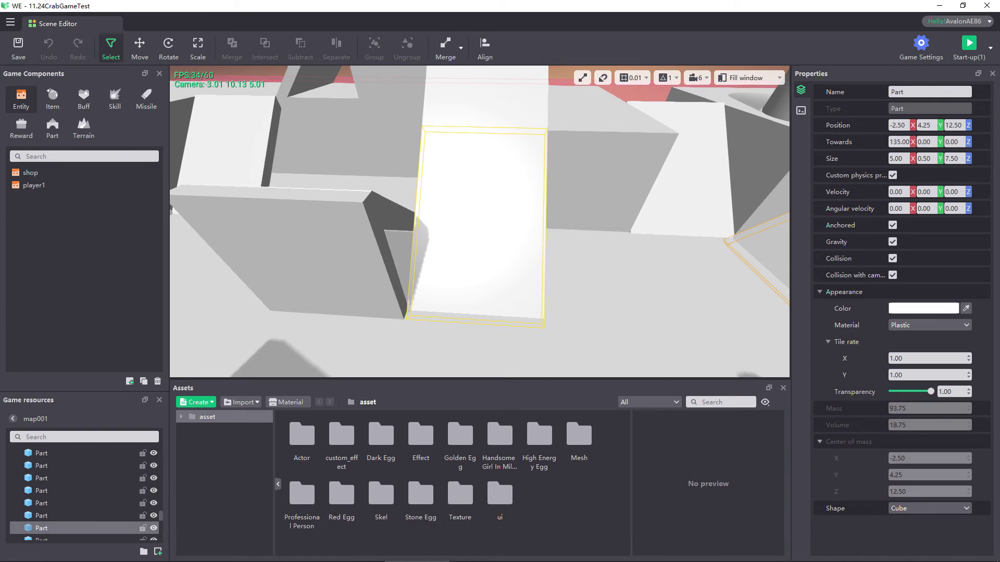
Open Game Settings and look through the Team, Perspective, Events and Scripts, and GCube Shop tabs.
left_click(923, 52)
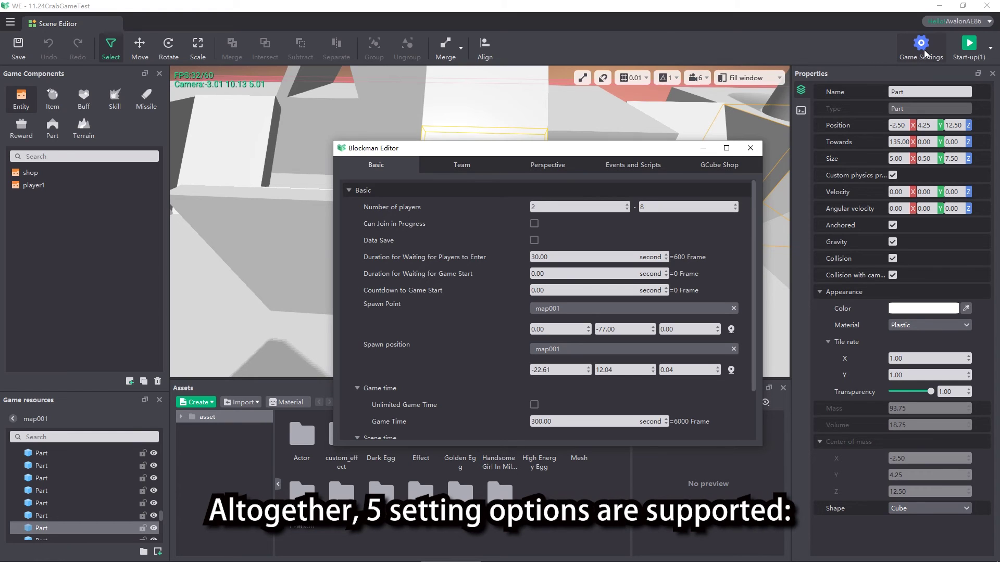
left_click(450, 163)
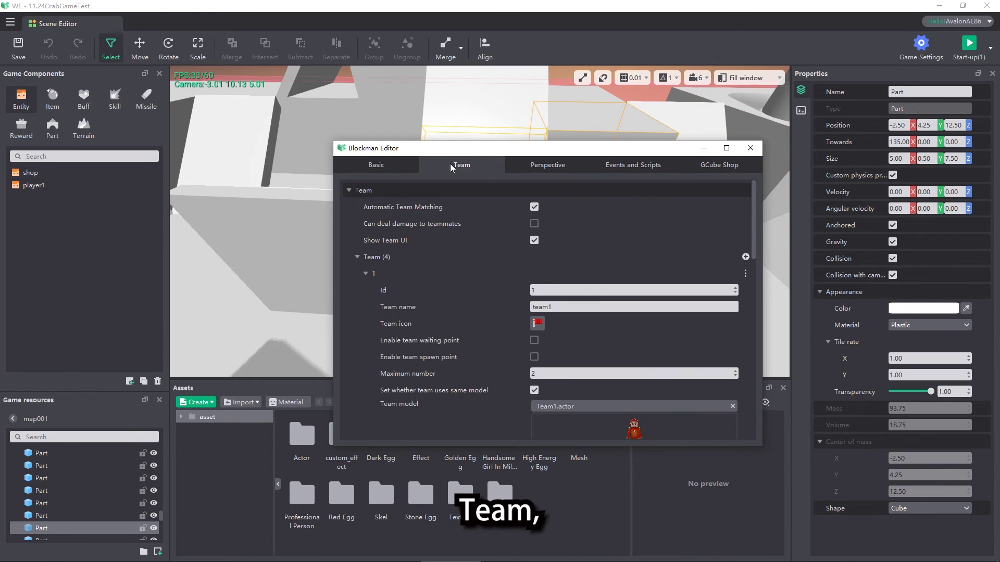
left_click(545, 166)
left_click(633, 170)
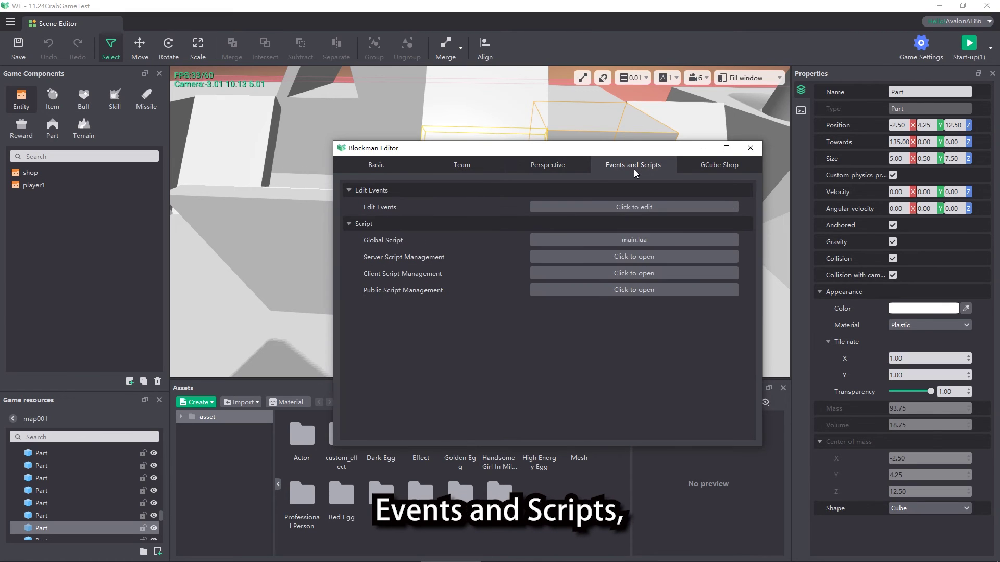
left_click(712, 167)
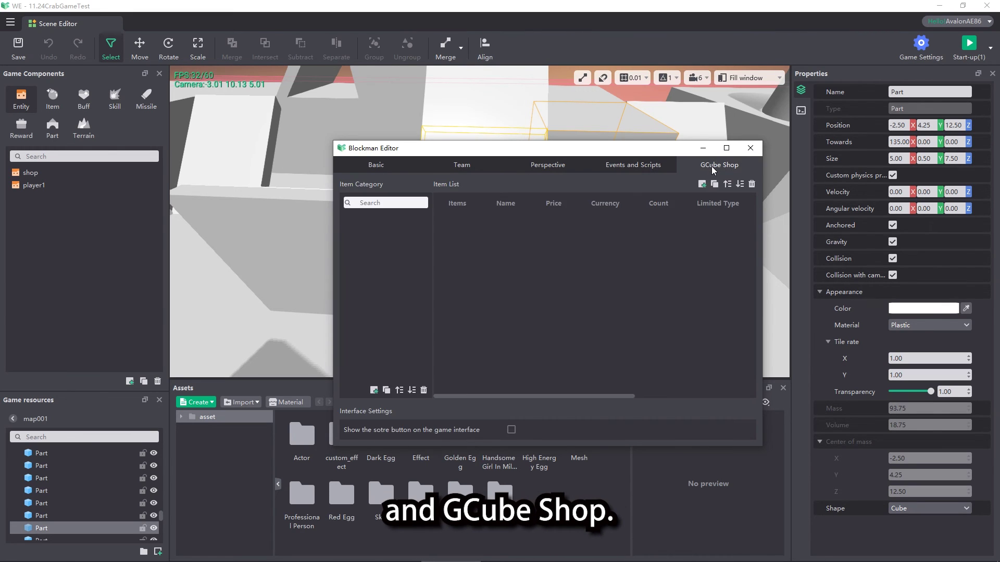
Under Basic settings, place the spawn position on the maze at -22.61, 12.04, 0.04.
left_click(368, 165)
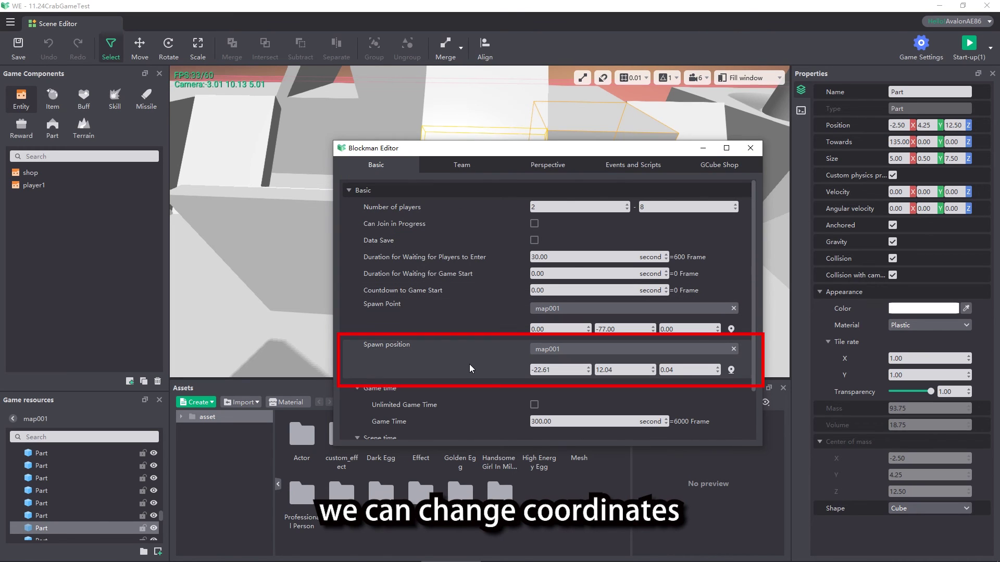
scroll(470, 364, "down", 1)
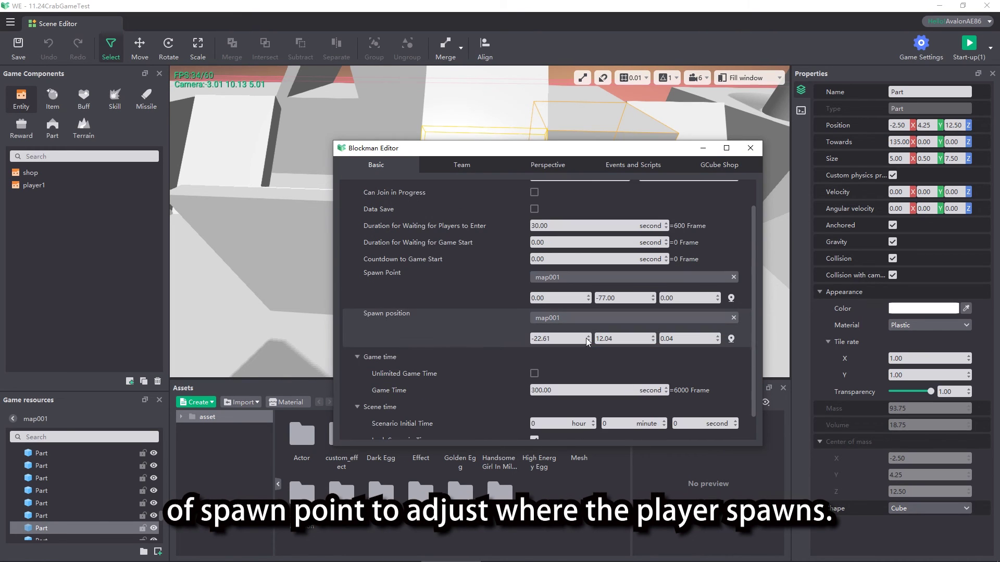
left_click(731, 338)
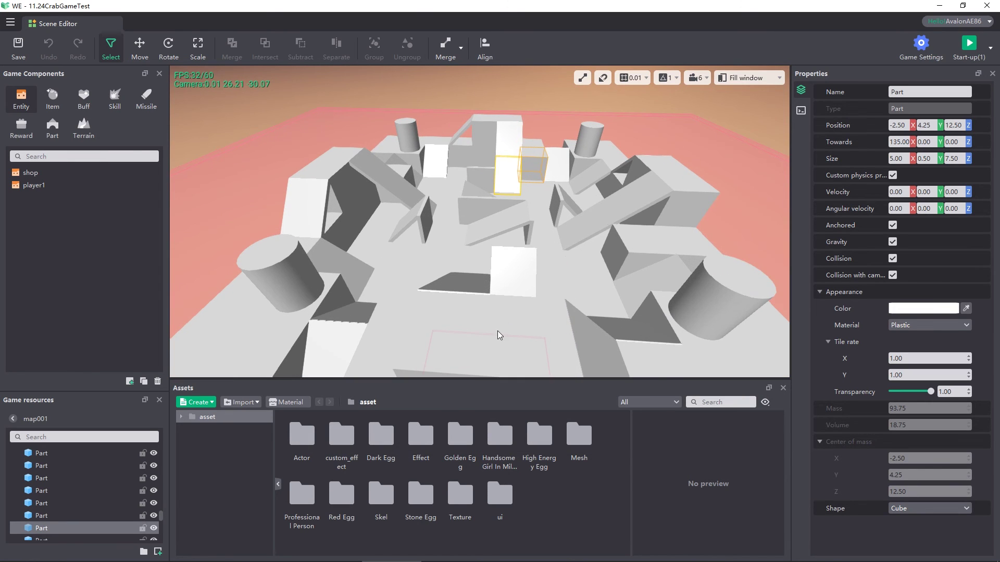
left_click(497, 331)
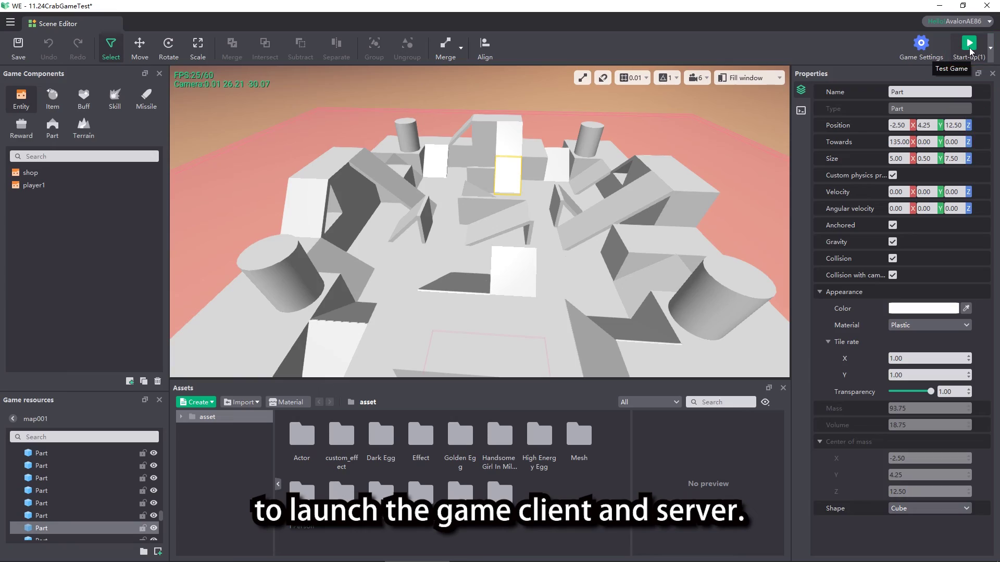
Test-run 11.24CrabGameTest, walking the character off and back onto the red platform while turning the camera.
left_click(970, 52)
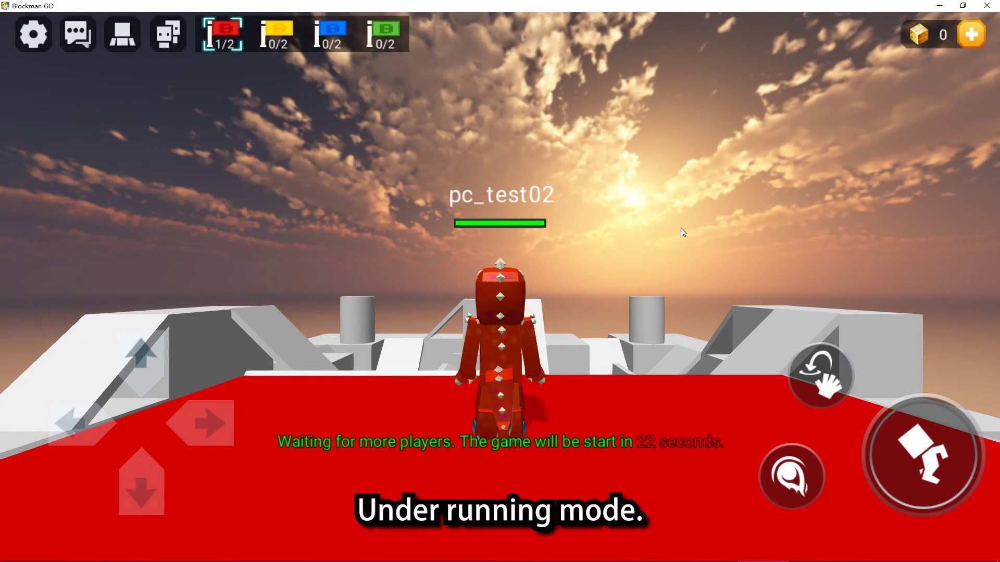
left_click_drag(642, 228, 640, 257)
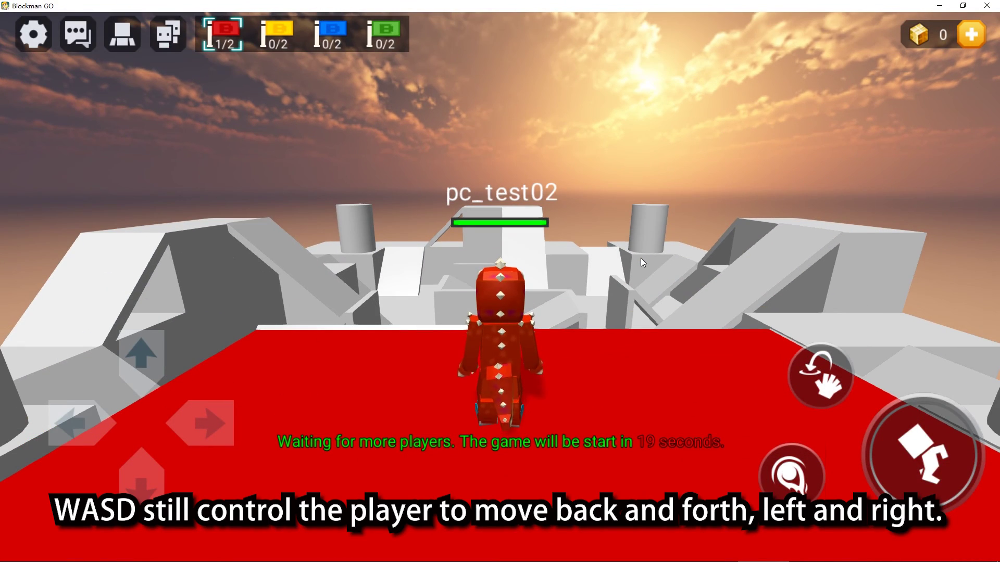
key("w")
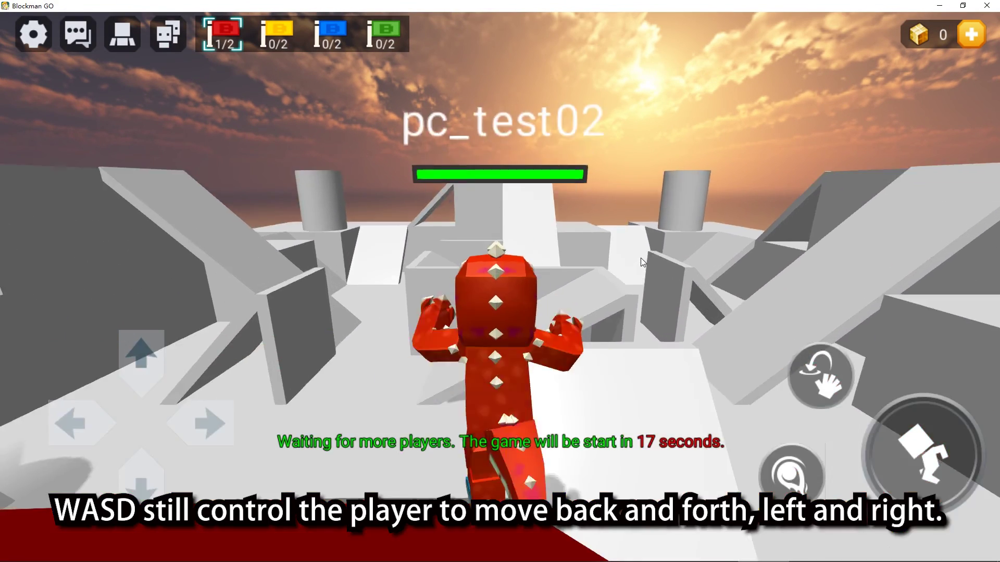
key("s")
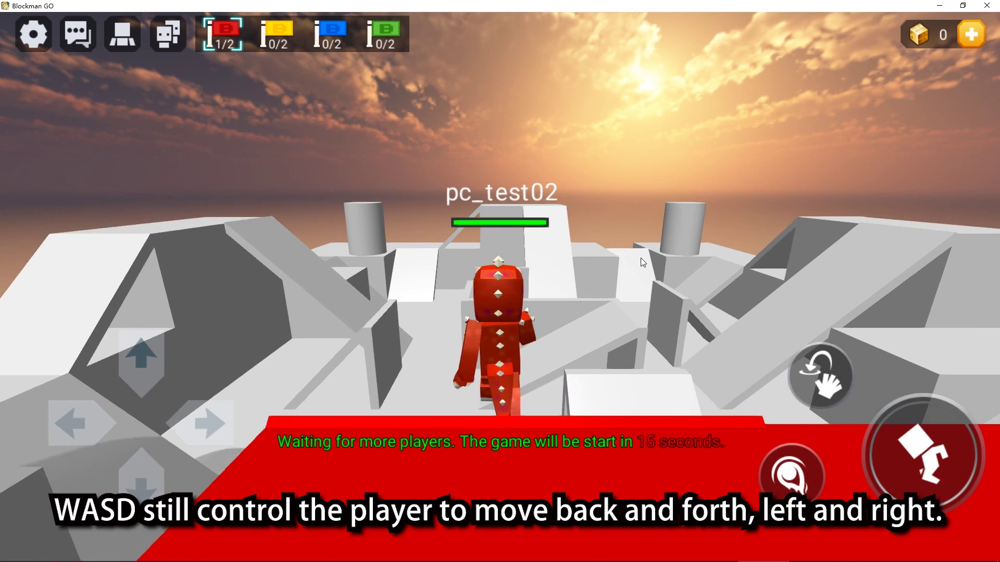
key("s")
mouse_move(642, 257)
left_mouse_down()
mouse_move(517, 270)
mouse_move(773, 267)
mouse_move(573, 267)
mouse_move(659, 249)
left_mouse_up()
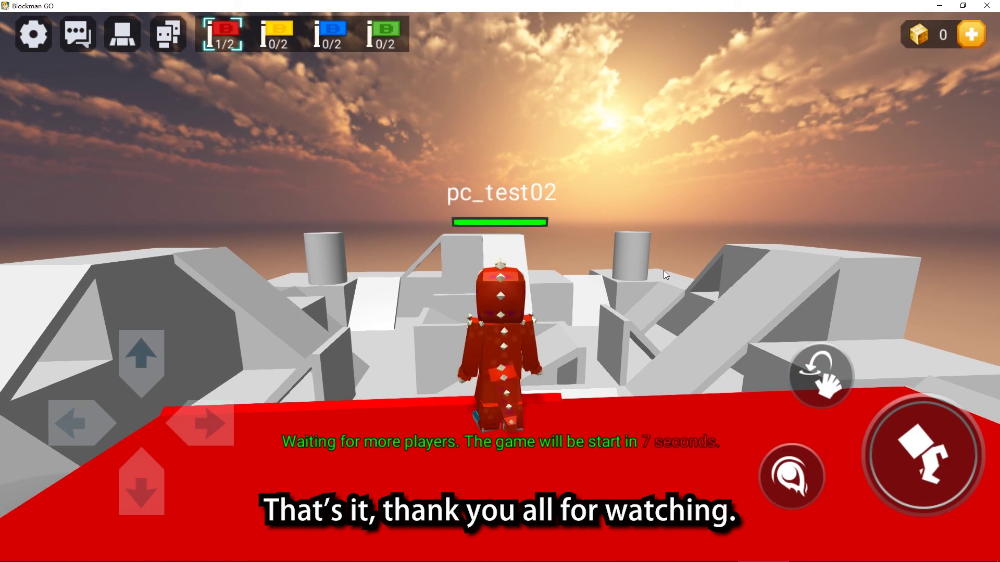